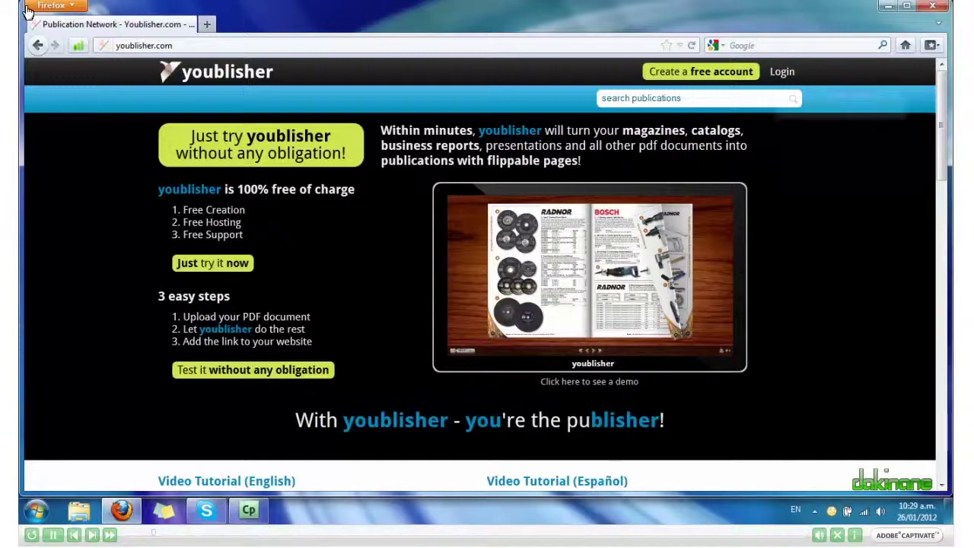
- Log in to Youblisher with the suggested account email and the account password
click(784, 72)
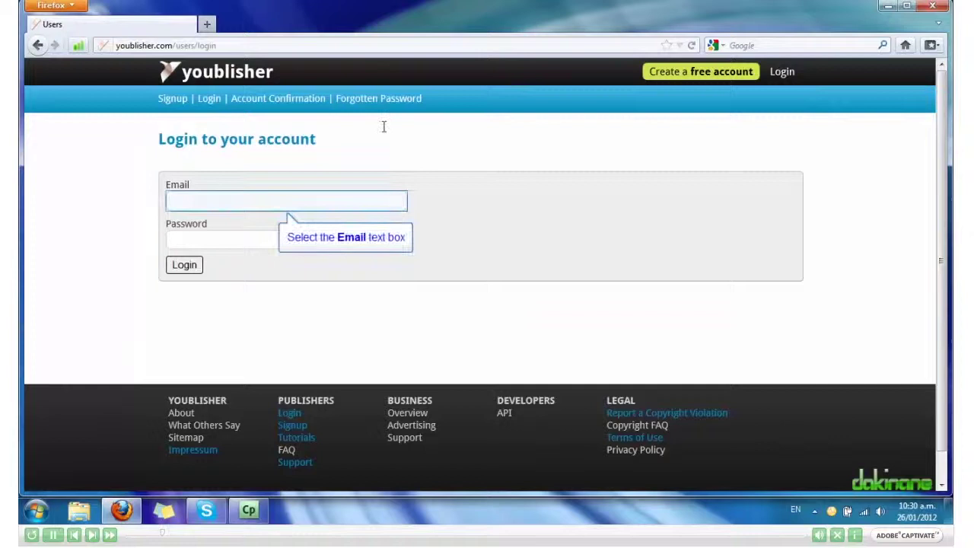
click(330, 201)
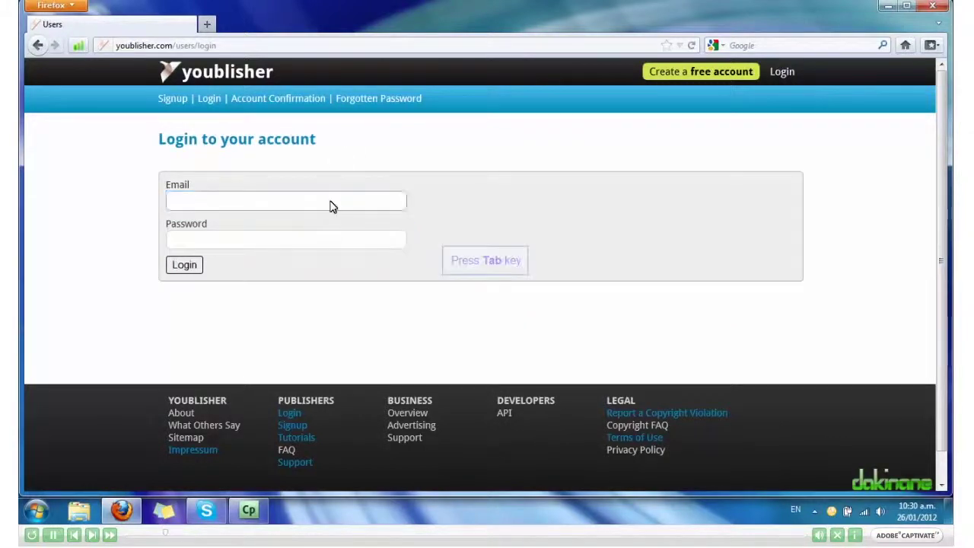
text(k)
key(Down)
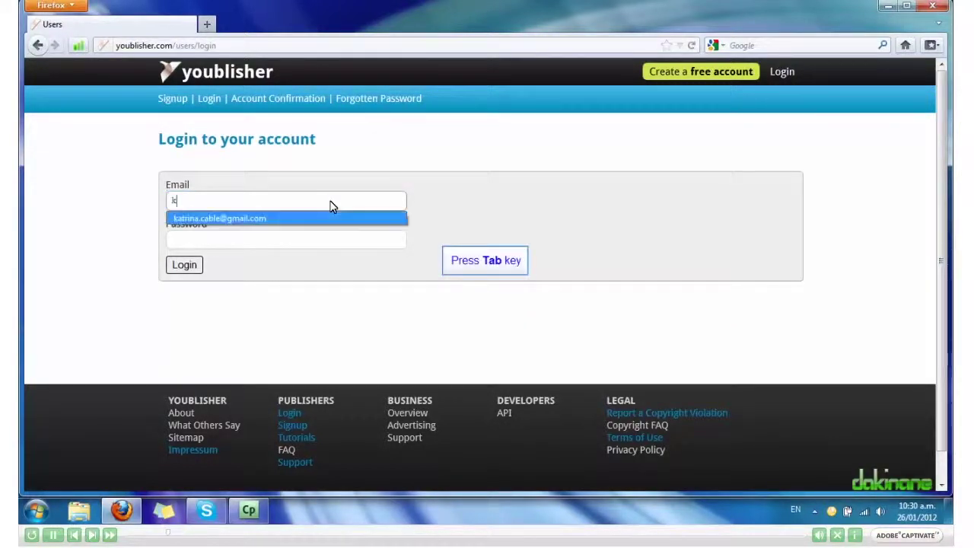
key(Tab)
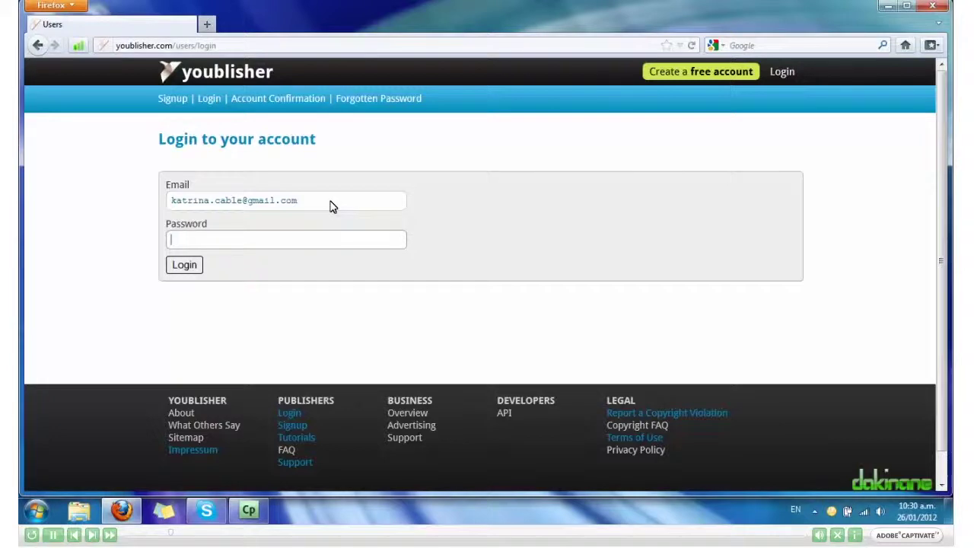
text(passwor)
text(d)
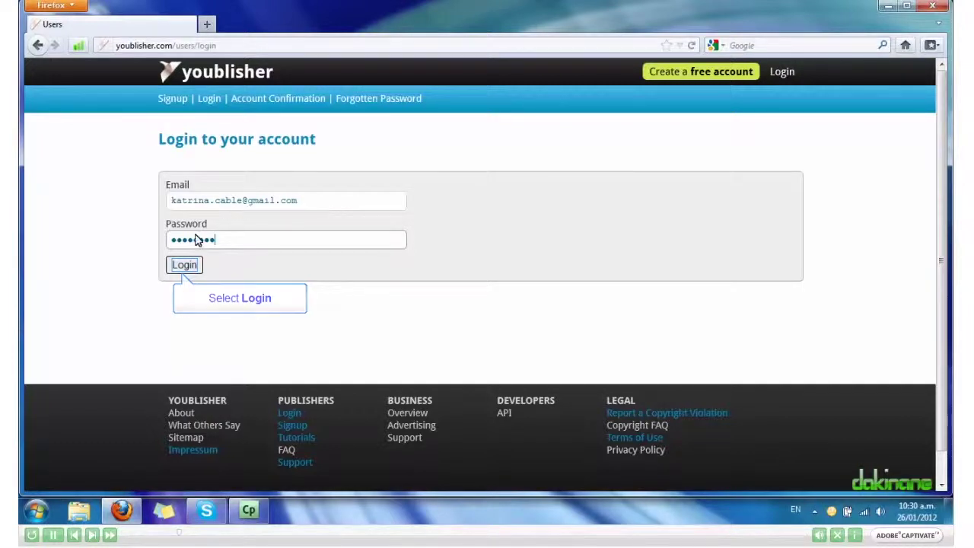
click(187, 272)
click(187, 271)
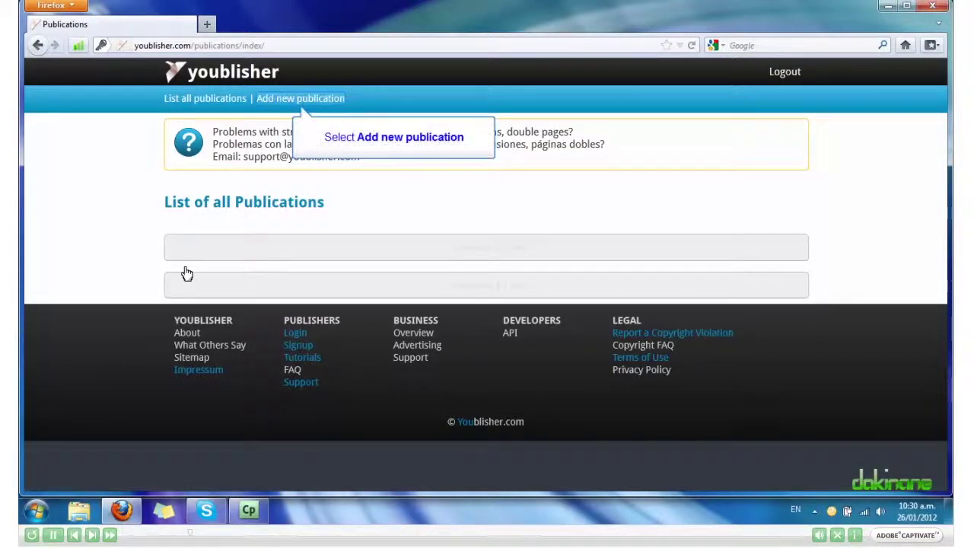
- Upload 'Digital Story Telling Using iPods.pdf' as a new publication
click(316, 103)
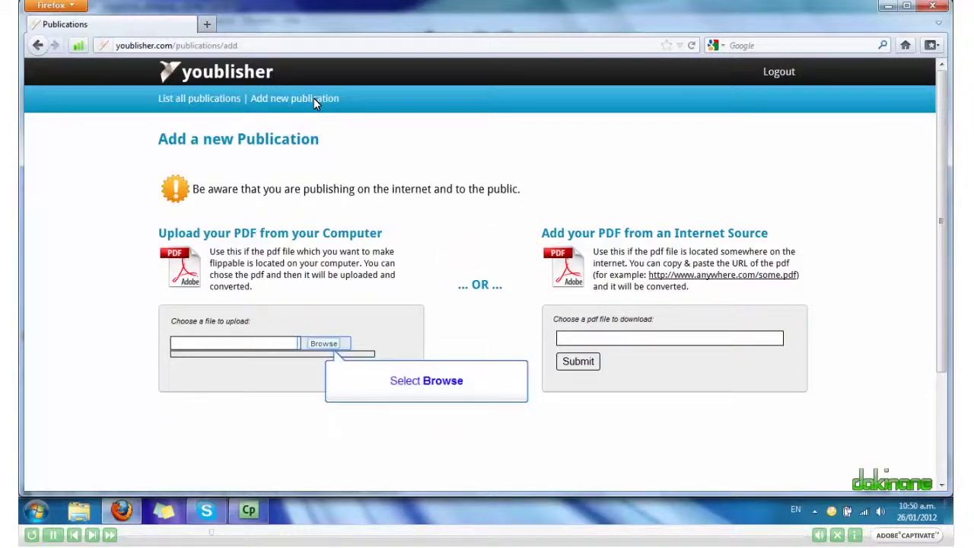
click(324, 347)
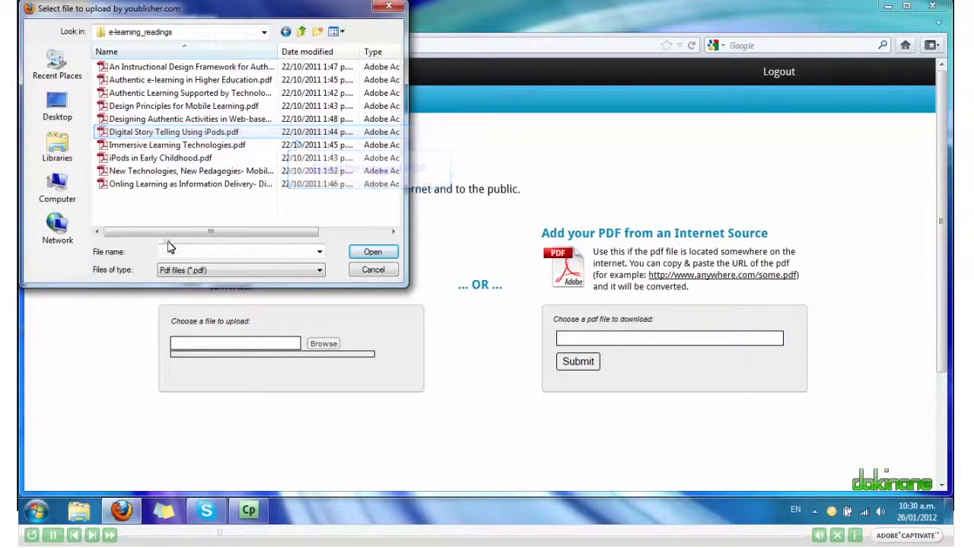
click(152, 133)
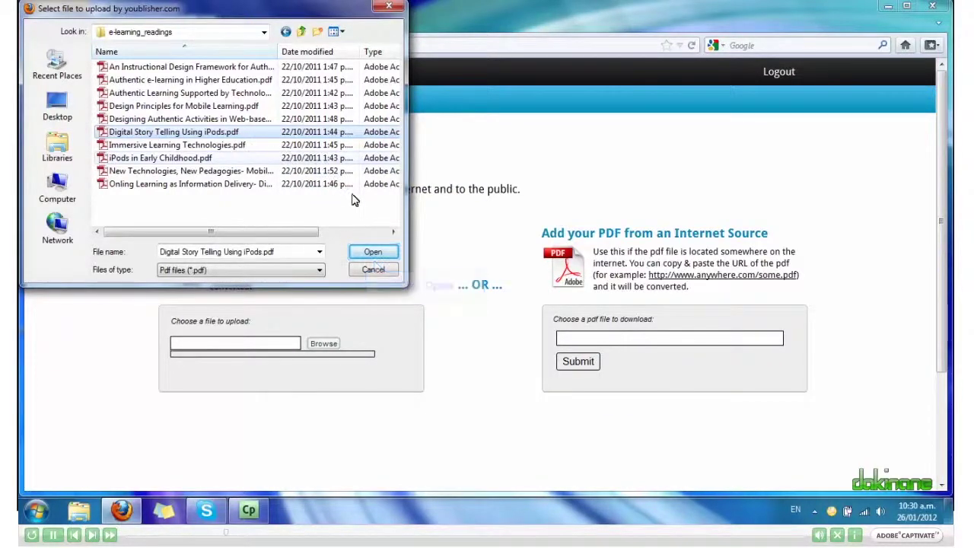
click(372, 252)
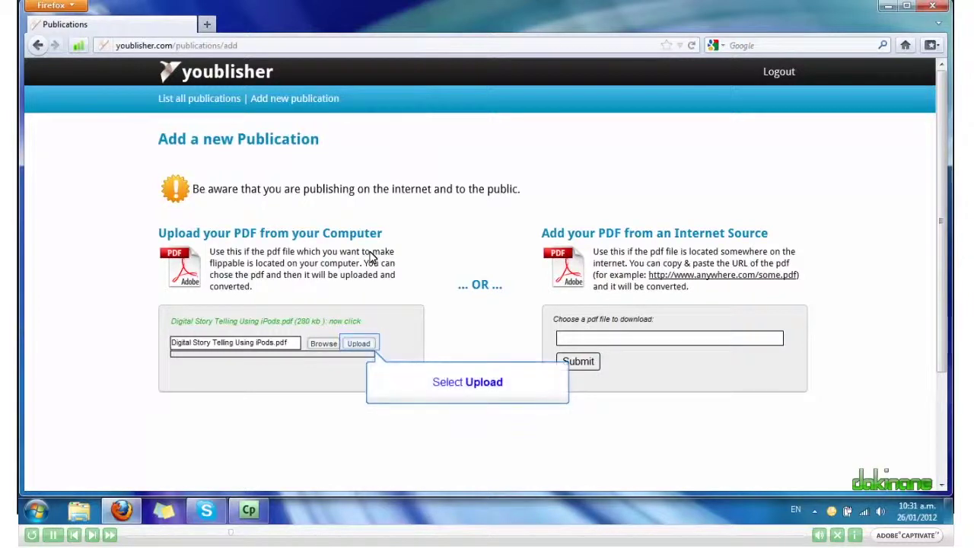
click(361, 343)
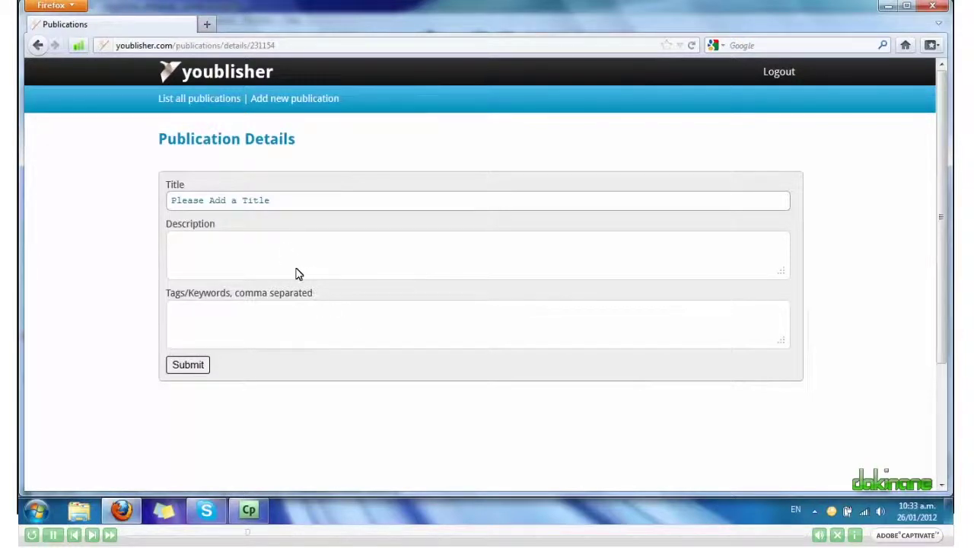
- Submit the details: title 'Digital Story Telling', an iPods story-telling description, and keyword tags
triple_click(282, 205)
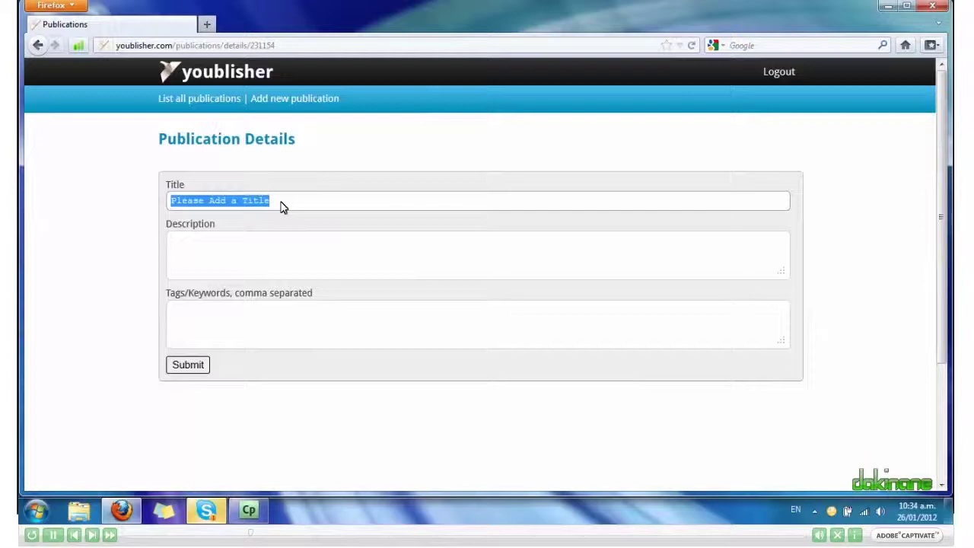
text(Digital S)
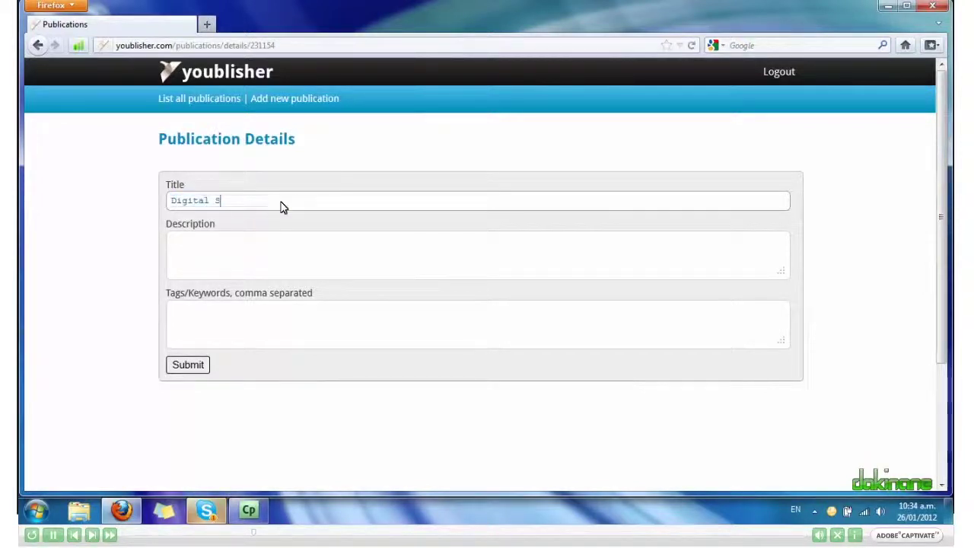
text(tory Telling)
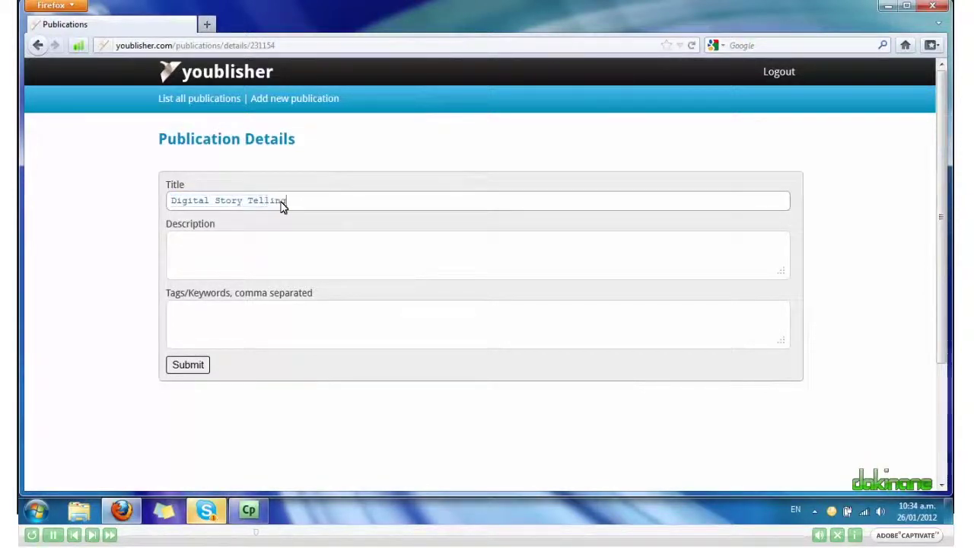
click(188, 246)
text(How )
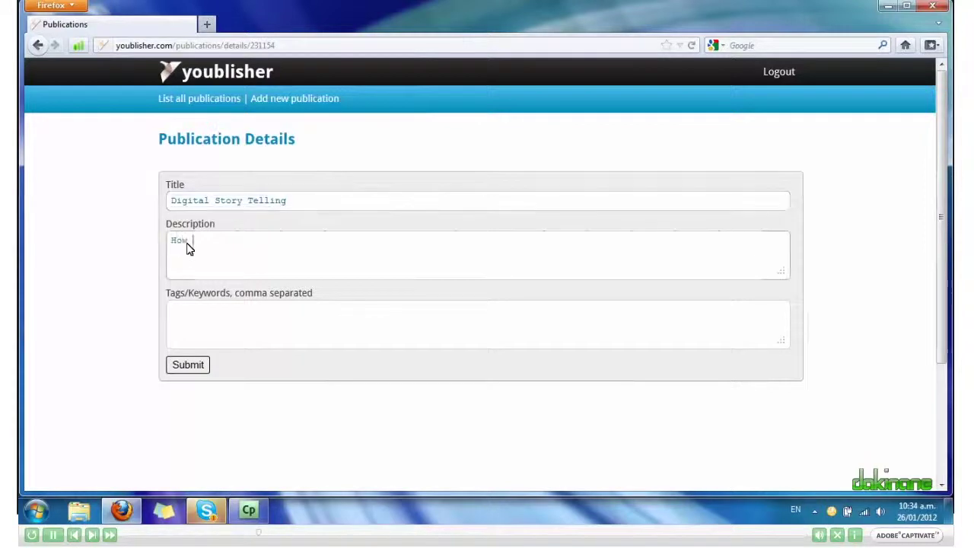
text(to)
text(e iP)
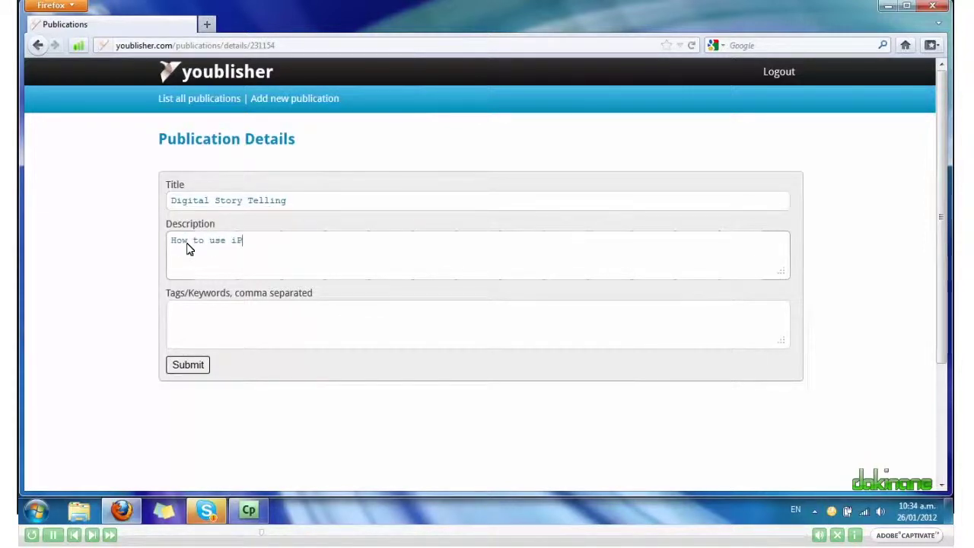
text(ods for digi)
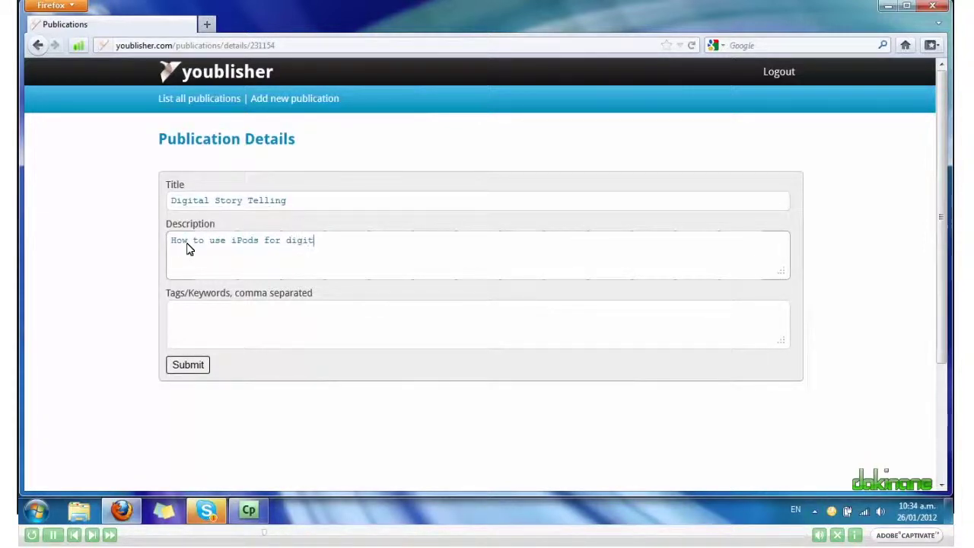
text( tel)
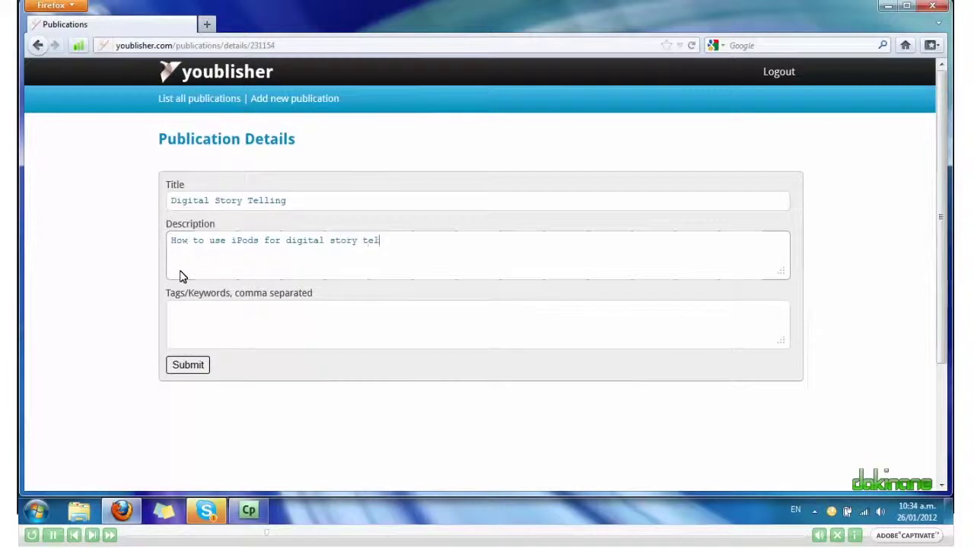
text(ling)
click(180, 320)
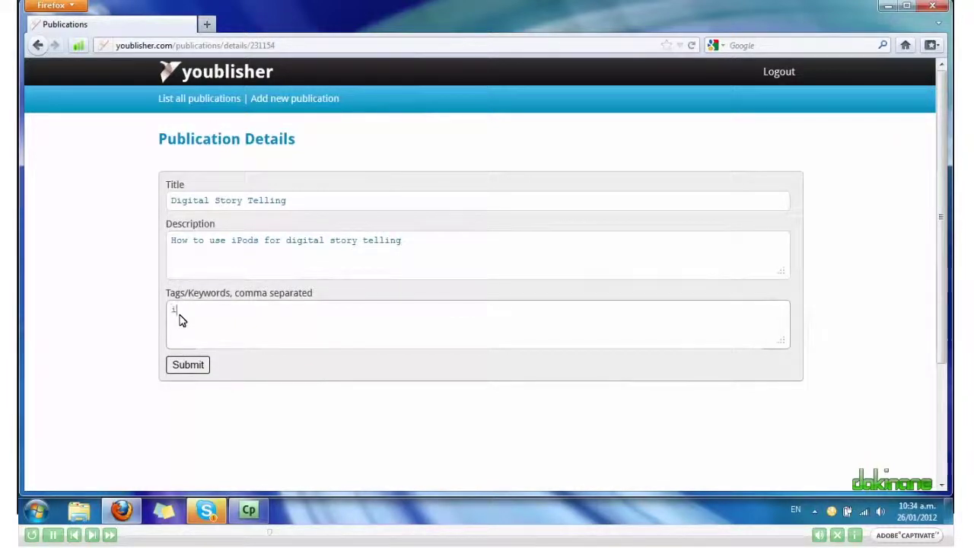
text(Pod, story telling, di)
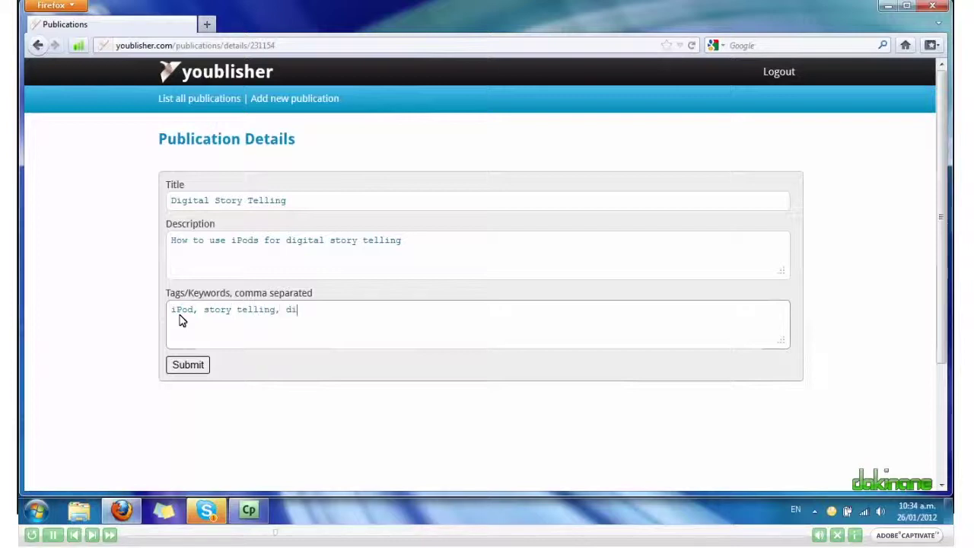
text(gital, junio)
text(r)
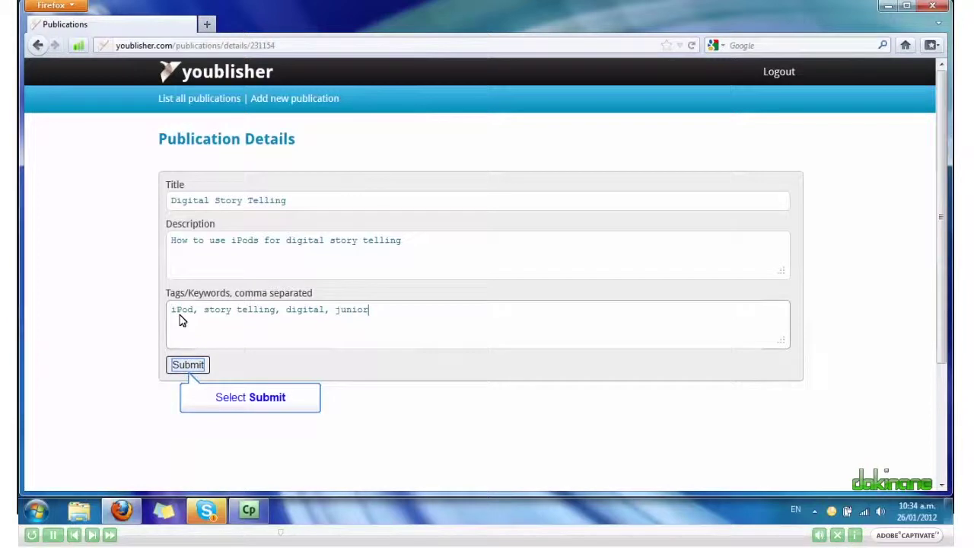
click(196, 369)
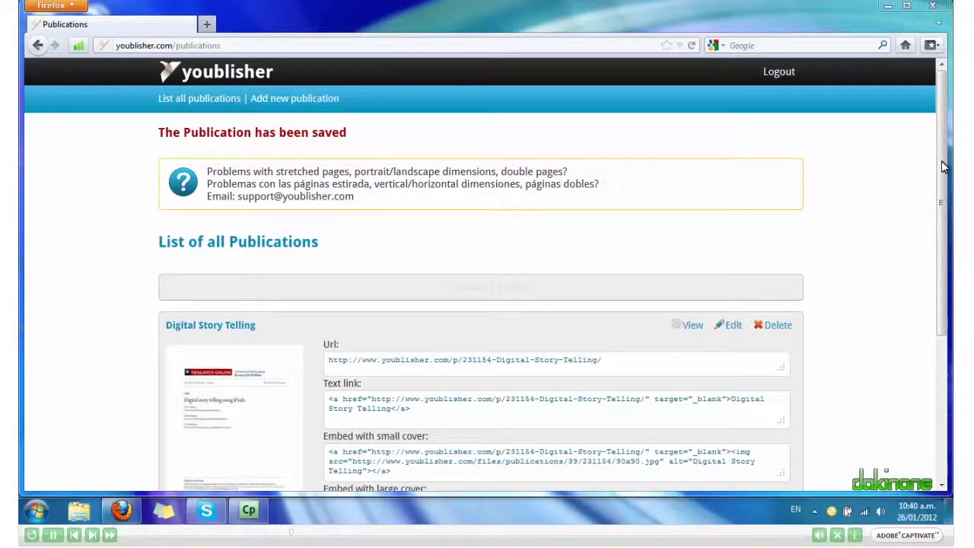
- Scroll down to the publication's URL, text link and embed code boxes
drag(943, 163, 943, 234)
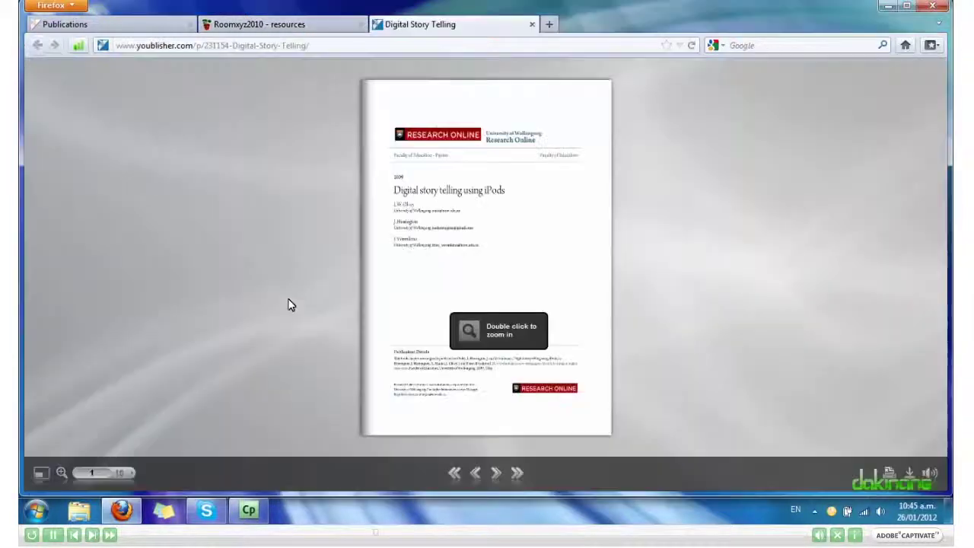
- Open the embedded Digital Story Telling cover on the wiki resources page in a new tab
click(289, 307)
- Turn the flipbook pages forward to the pages 4–5 spread
drag(596, 112, 86, 176)
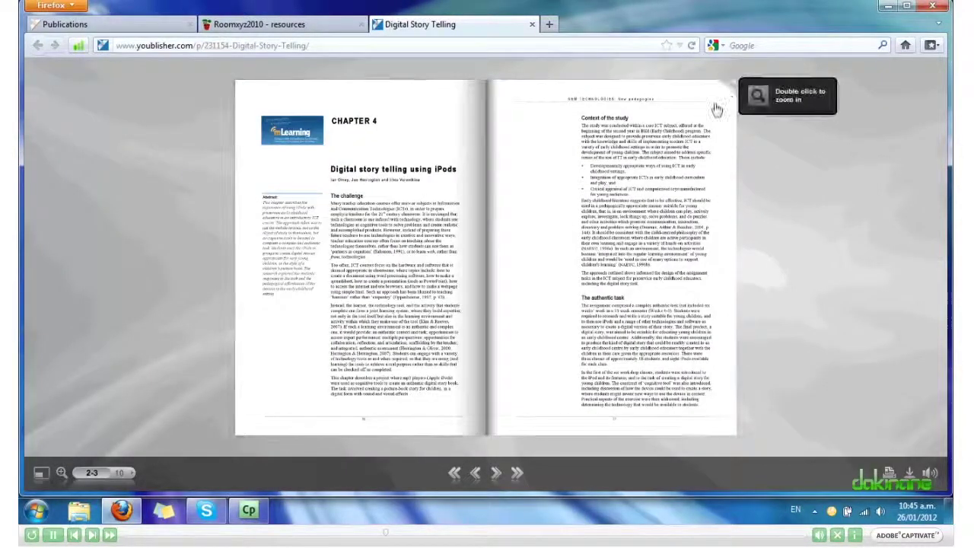
drag(715, 104, 431, 215)
drag(340, 233, 124, 255)
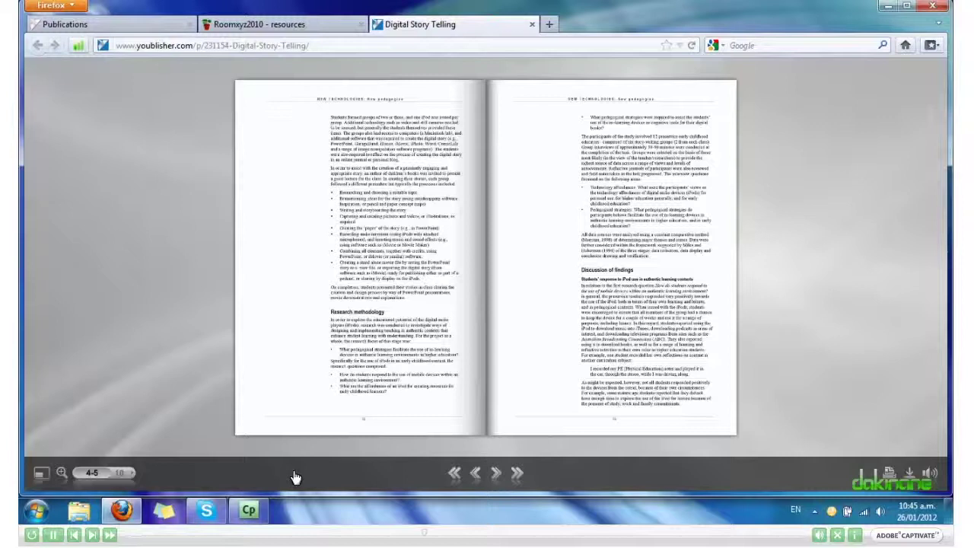
- Zoom into the pages 4–5 spread and pan to read Research methodology and Discussion of findings
click(374, 277)
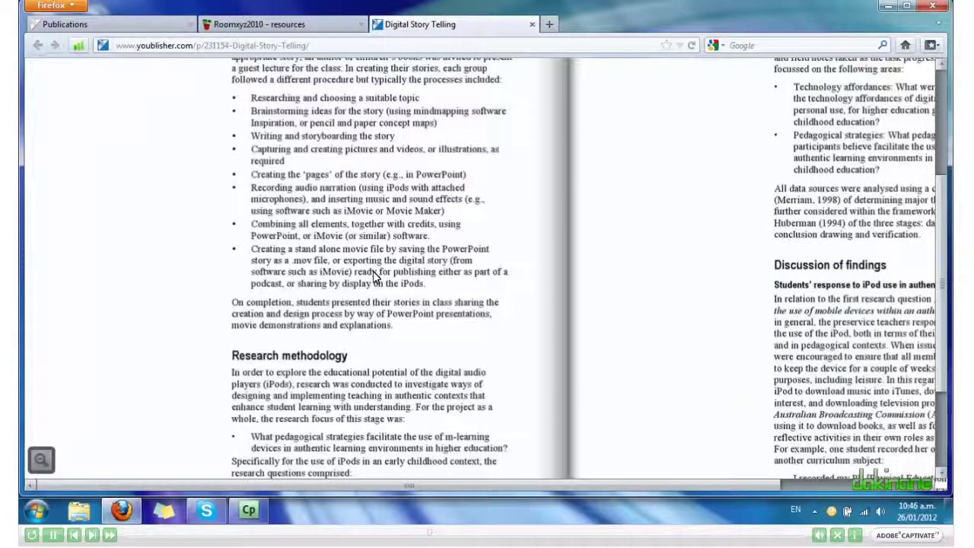
drag(374, 277, 219, 354)
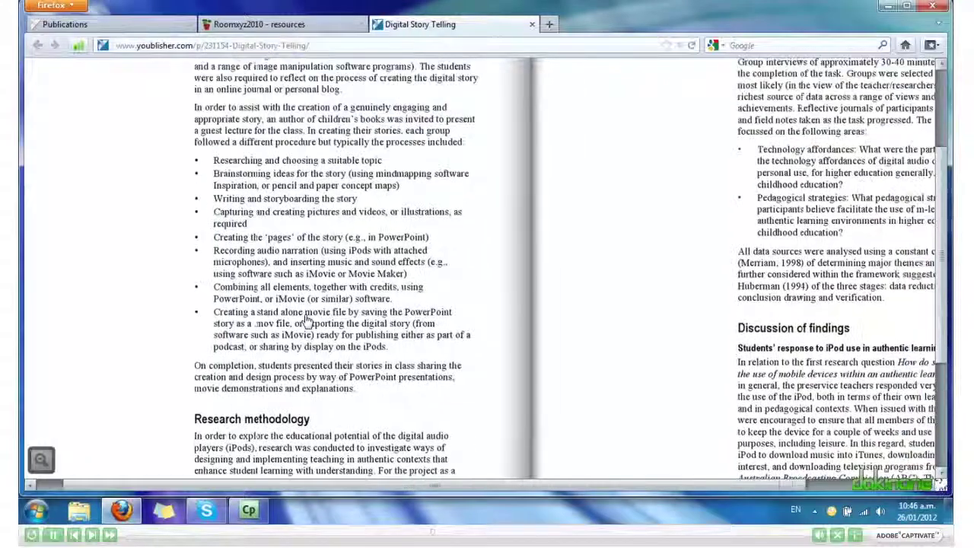
mouse_move(535, 300)
mouse_down()
mouse_move(404, 321)
mouse_move(411, 367)
mouse_up()
mouse_move(430, 311)
mouse_down()
mouse_move(483, 193)
mouse_move(561, 210)
mouse_up()
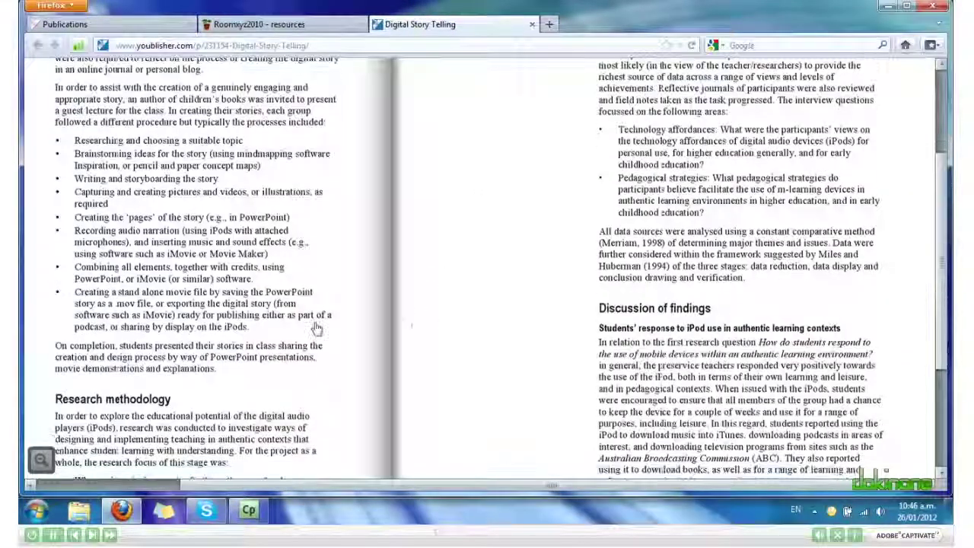
mouse_move(325, 285)
mouse_down()
mouse_move(383, 178)
mouse_move(495, 208)
mouse_up()
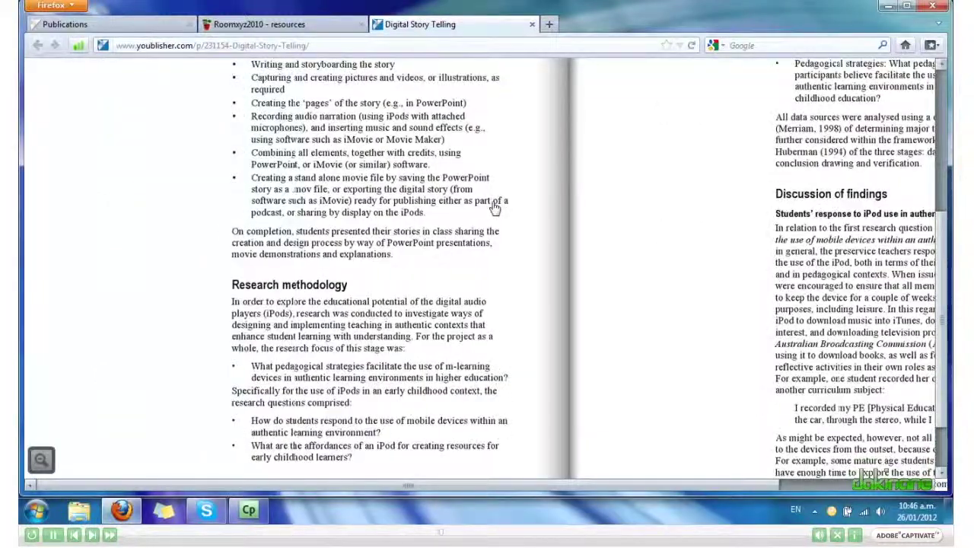